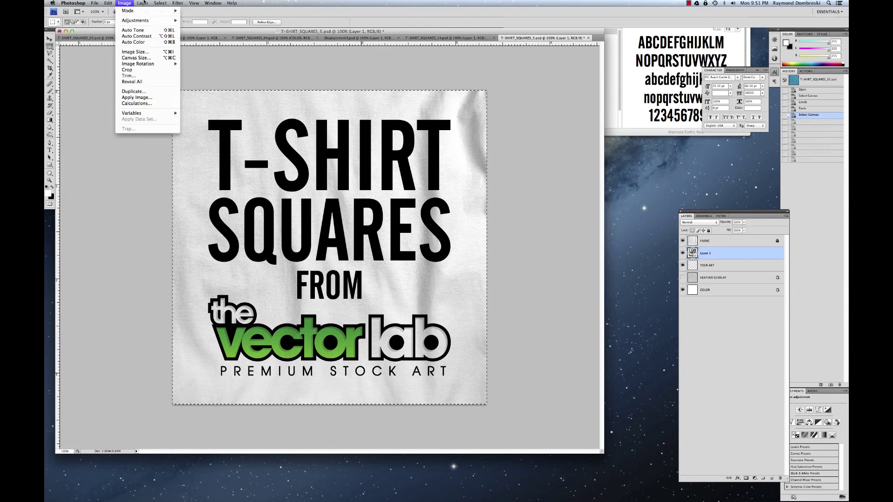
- Warp the artwork with Displace at default scales using Displacement4.psd, then show HEATHER OVERLAY
mouse_move(178, 3)
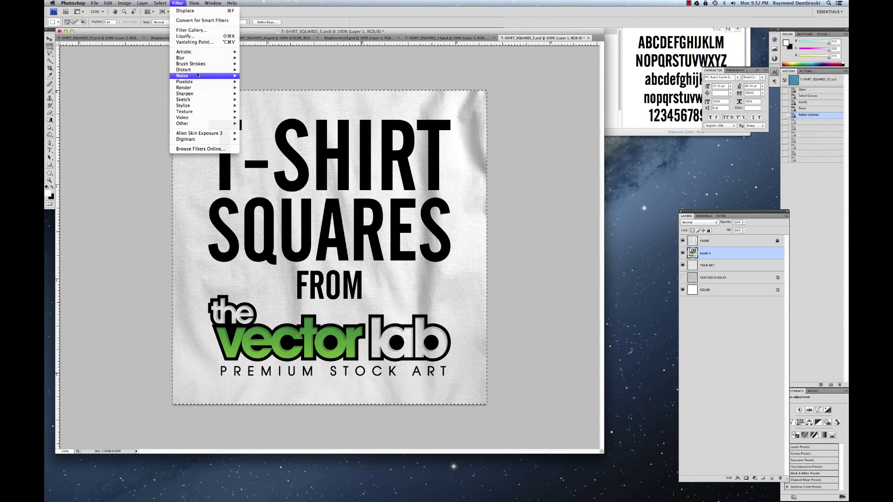
mouse_move(196, 61)
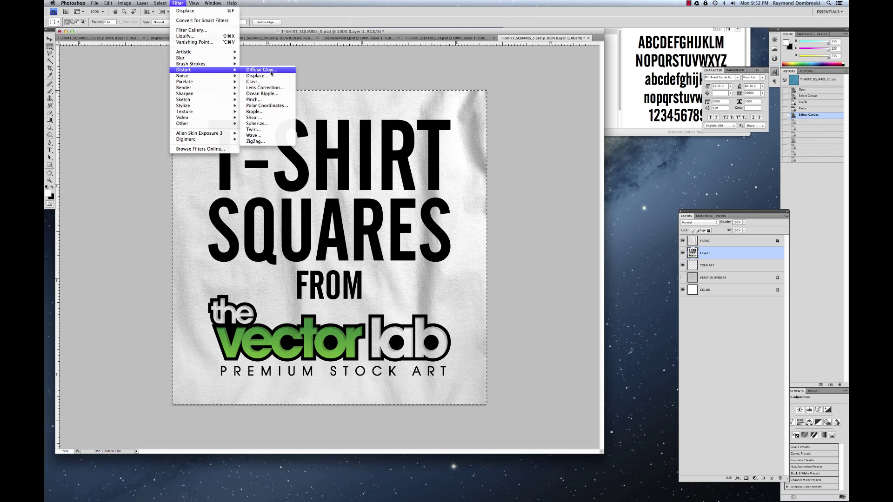
left_click(271, 74)
left_click(475, 152)
double_click(420, 146)
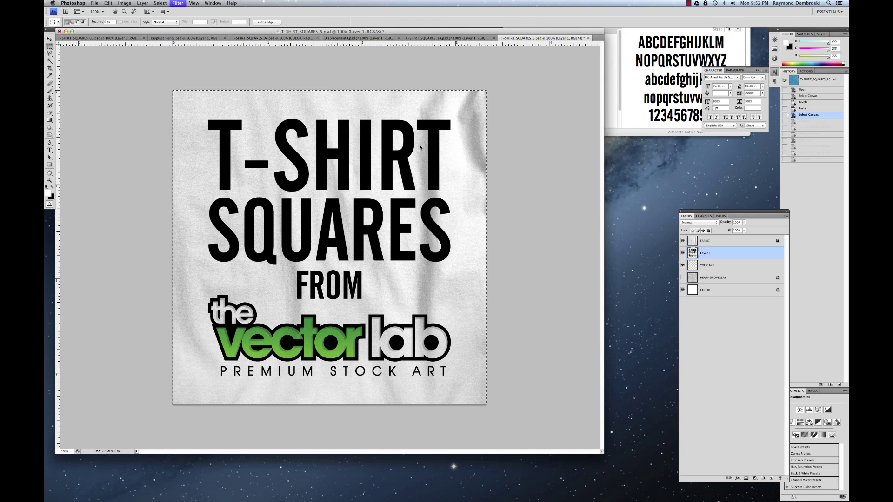
left_click(682, 277)
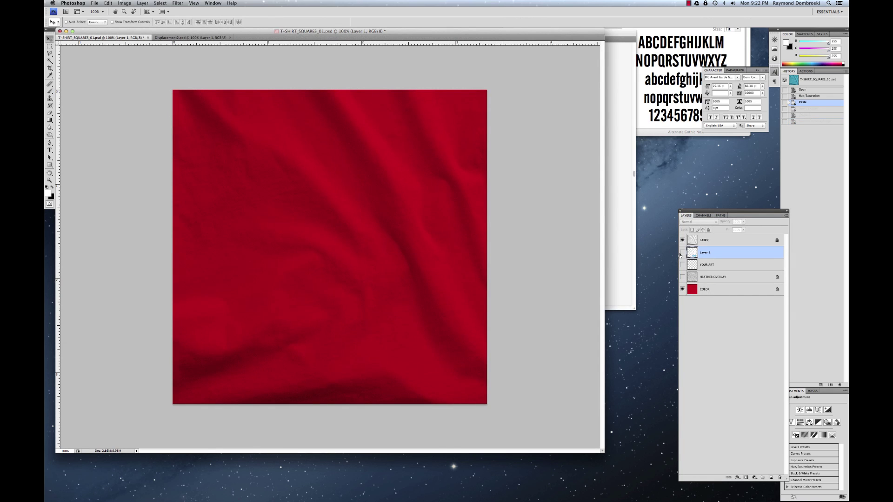
- Show the Layer 1 text artwork and briefly preview the heather texture before hiding it
left_click(683, 252)
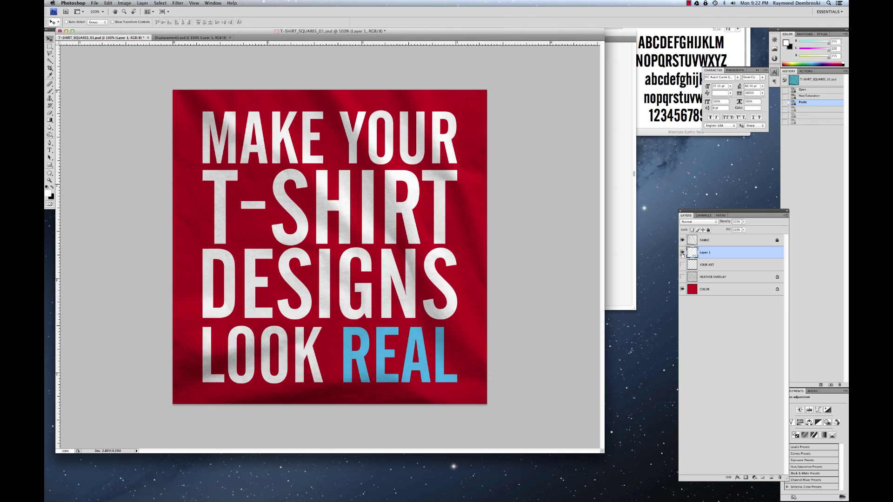
left_click(682, 277)
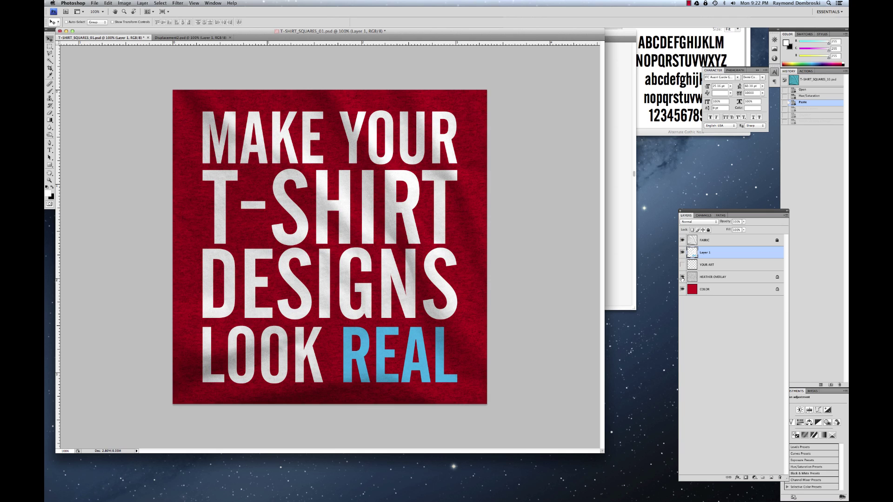
left_click(683, 278)
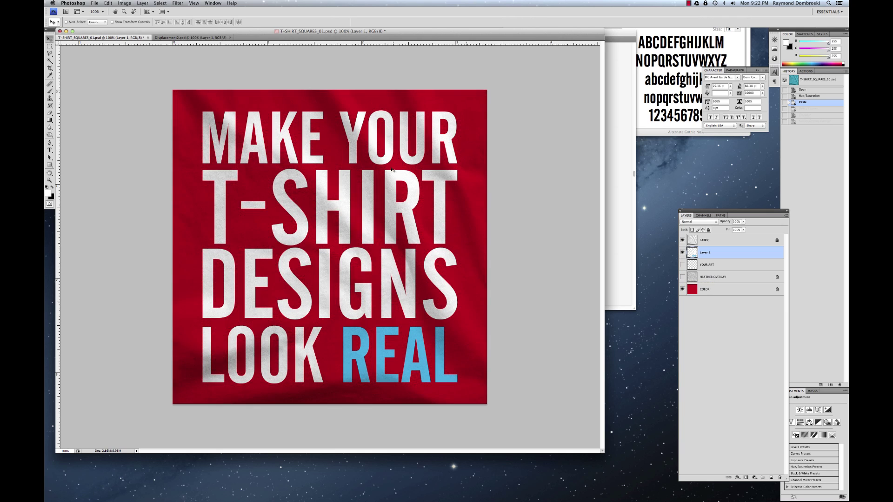
- Displace the text at default scales with Displacement2.psd and turn on HEATHER OVERLAY
left_click(93, 4)
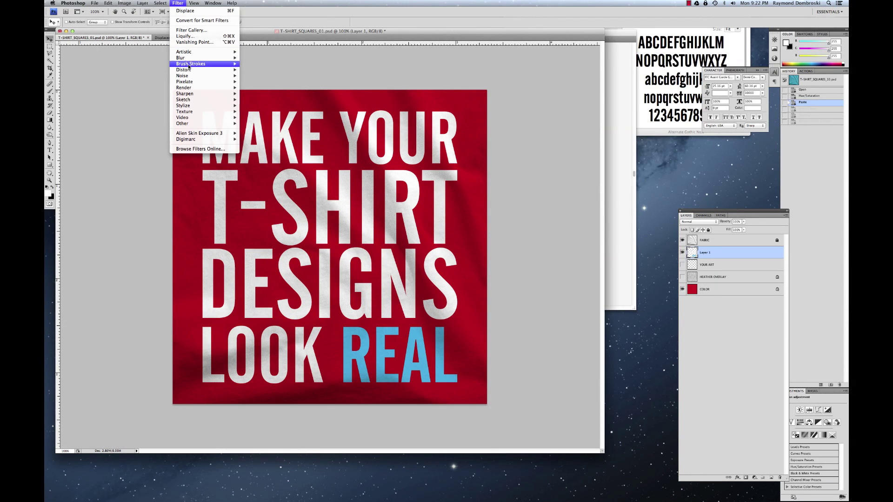
mouse_move(190, 73)
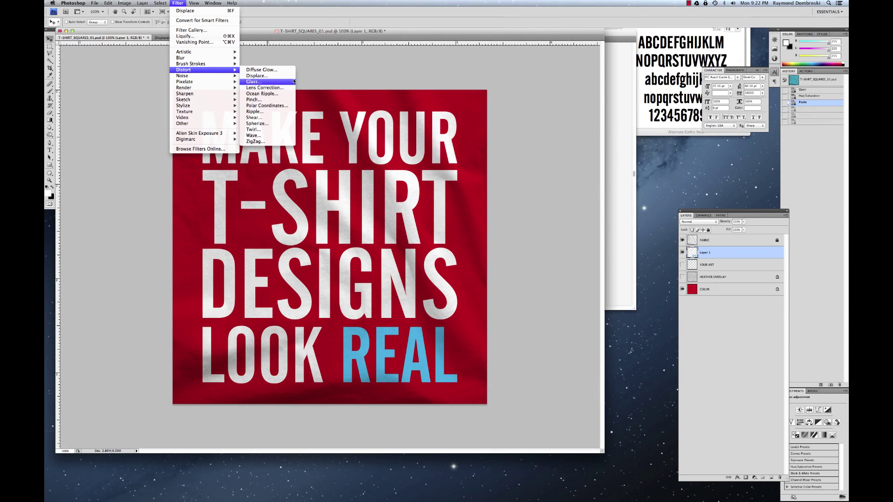
left_click(257, 75)
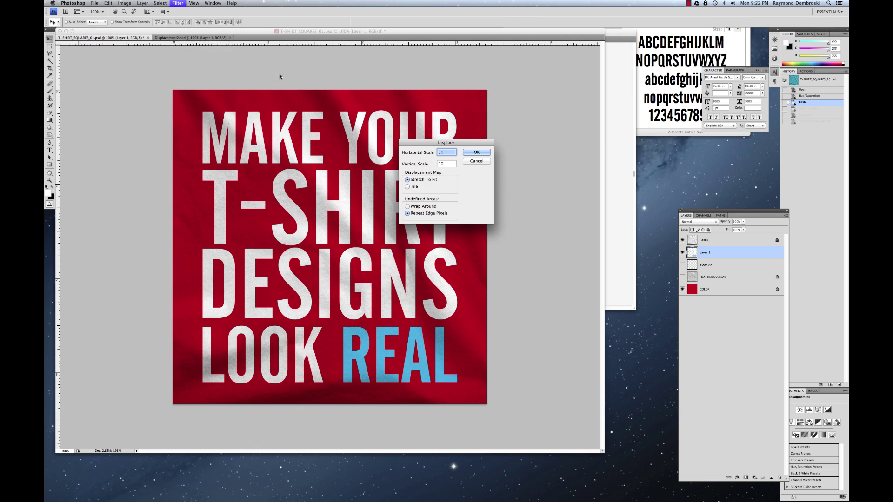
left_click(472, 153)
left_click(408, 134)
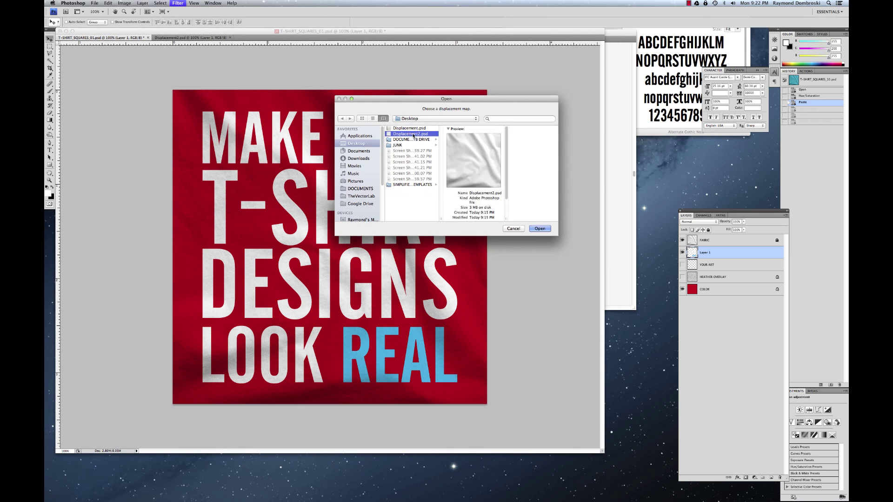
left_click(536, 230)
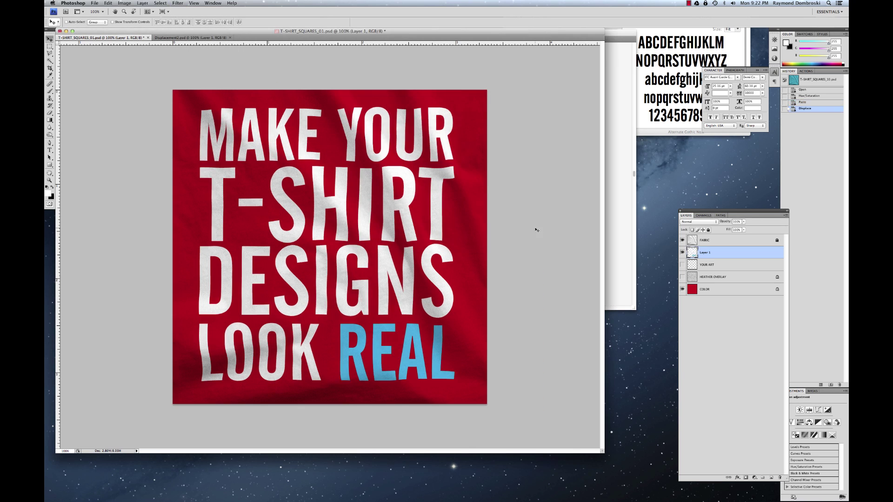
left_click(683, 277)
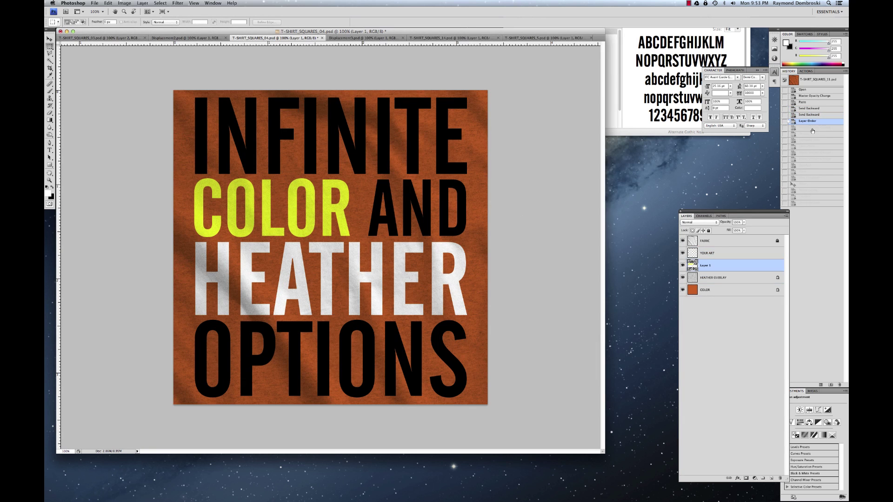
- Step through History from Select Canvas to the heather overlay at 40% opacity
left_click(813, 135)
left_click(813, 135)
left_click(812, 140)
left_click(812, 146)
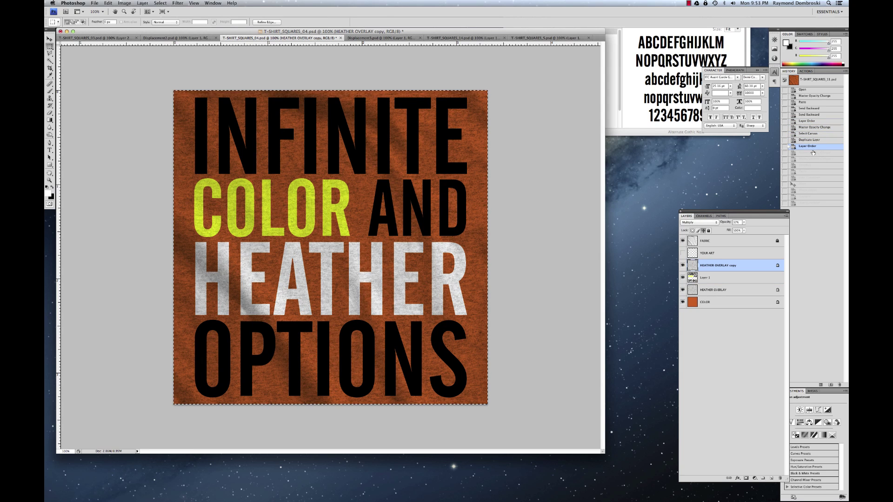
left_click(813, 154)
left_click(814, 160)
- Deselect, paste the logo, and step through History to the displaced Hue/Saturation result
key("ctrl+d")
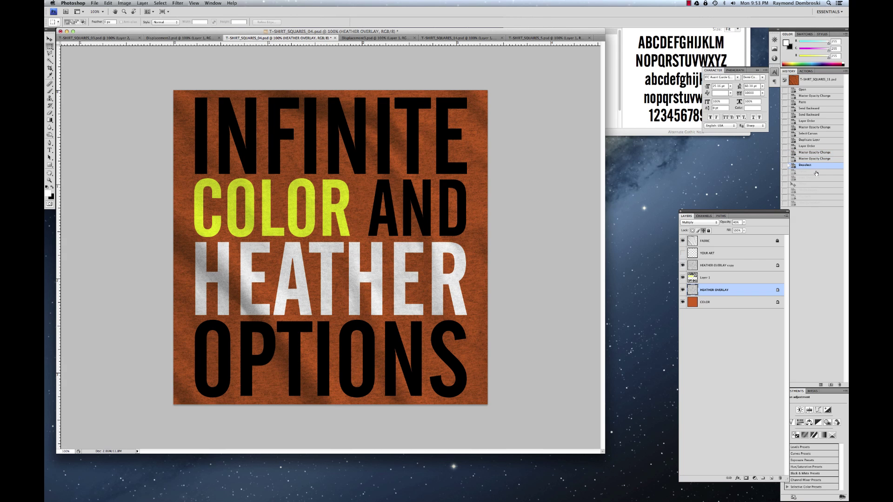
key("ctrl+v")
left_click(818, 178)
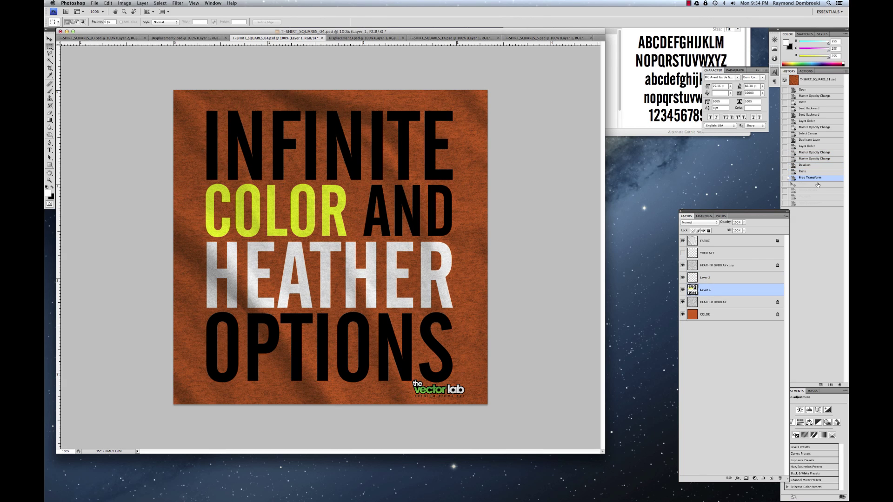
left_click(816, 191)
left_click(814, 197)
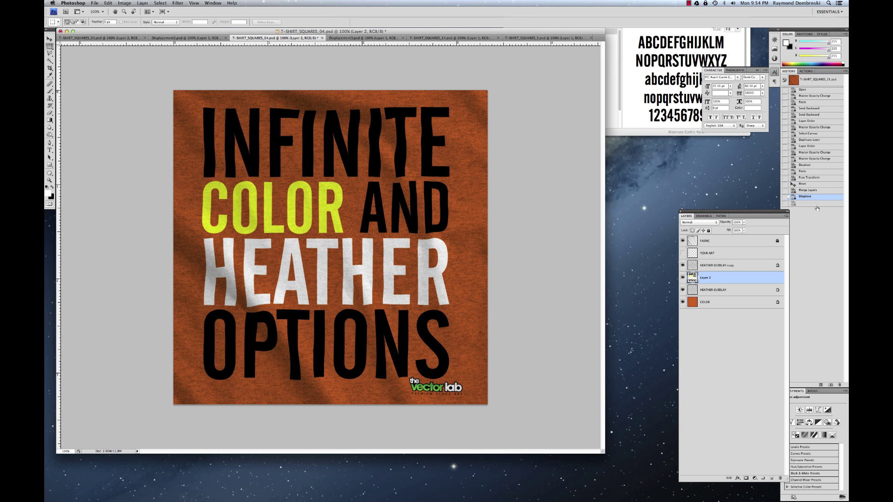
left_click(817, 203)
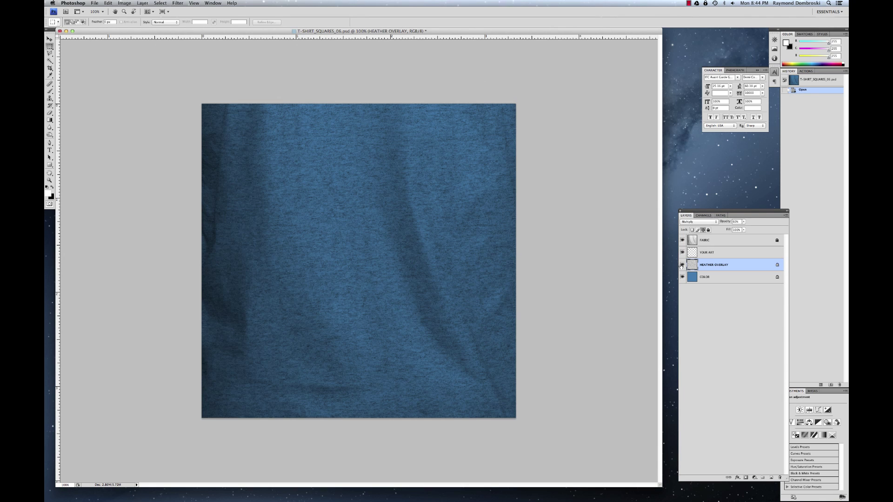
- Hide HEATHER OVERLAY and toggle the FABRIC layer off and back on to compare folds
left_click(682, 265)
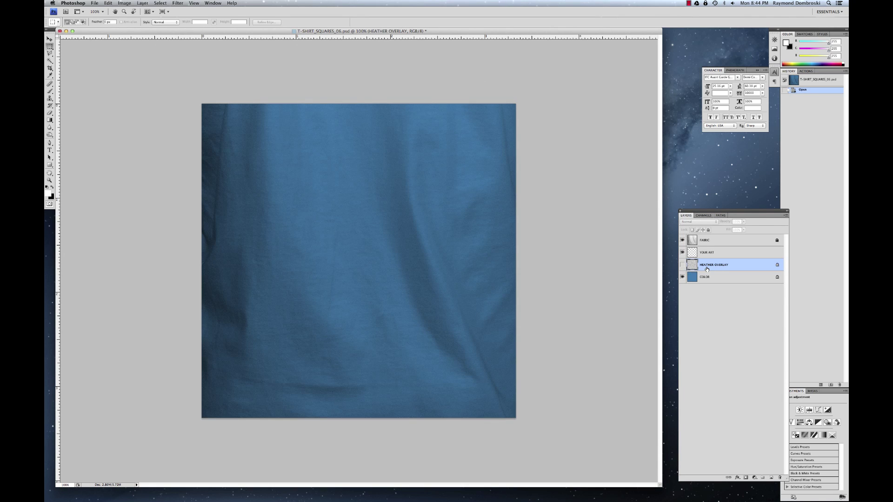
left_click(682, 240)
left_click(682, 240)
- In Illustrator, copy the top Vector Lab logo and minimize the logo document
mouse_move(450, 494)
left_click(288, 493)
left_click_drag(175, 84, 476, 191)
key("super+c")
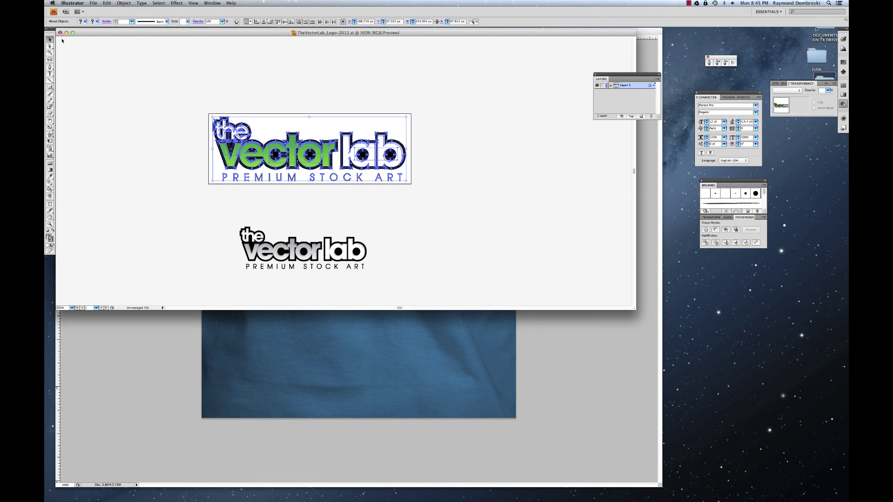
left_click(67, 33)
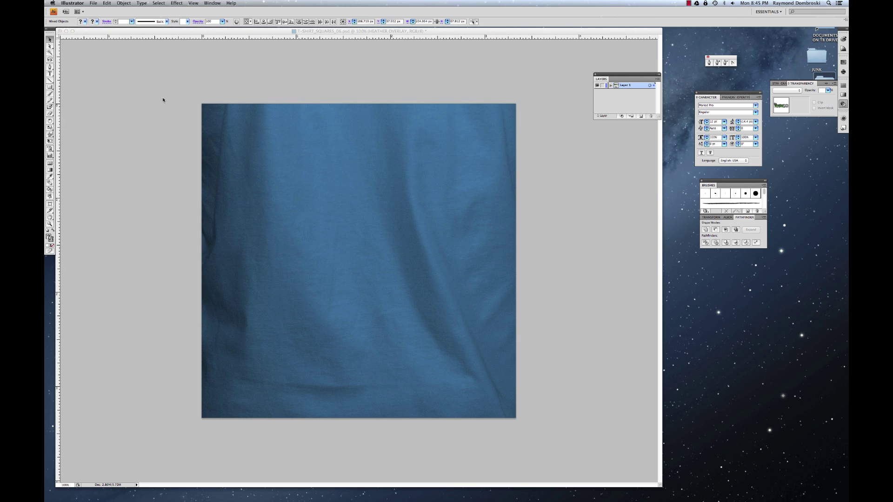
- Paste the logo as pixels above the YOUR ART layer and scale it to about 93.5%
left_click(182, 100)
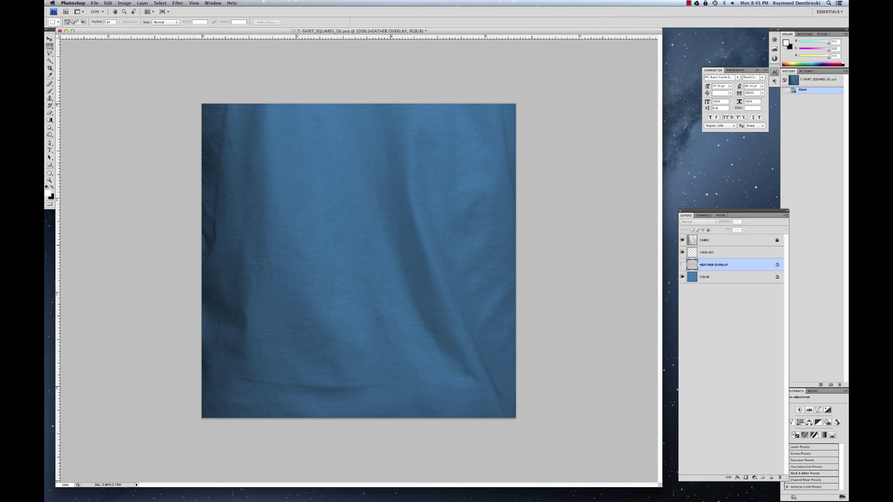
left_click(710, 254)
key("cmd+v")
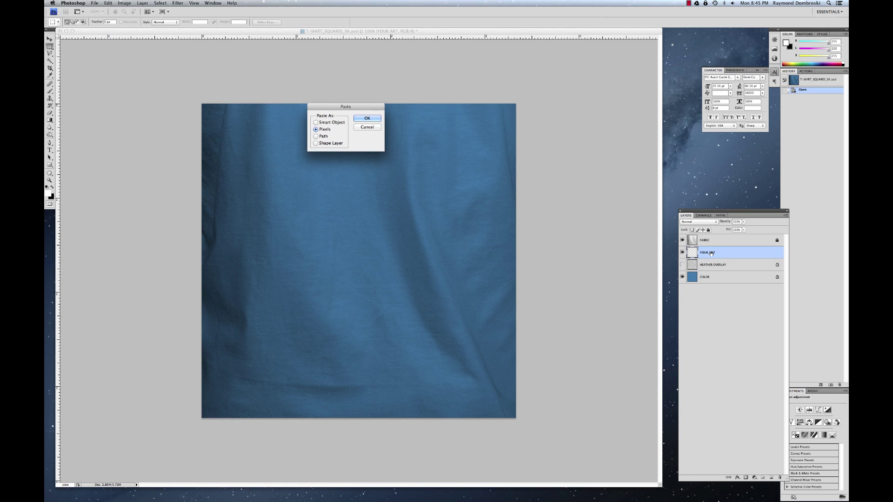
left_click(367, 118)
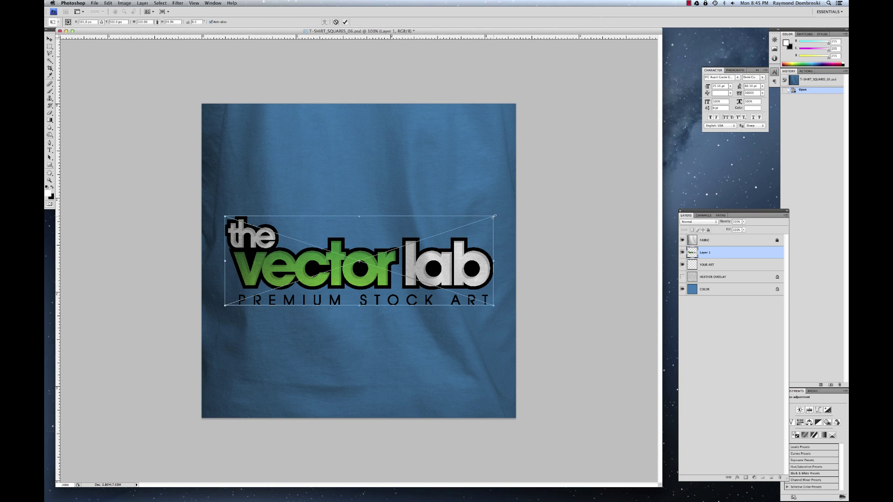
mouse_move(494, 216)
left_mouse_down()
mouse_move(471, 222)
mouse_move(486, 219)
left_mouse_up()
key("Return")
key("m")
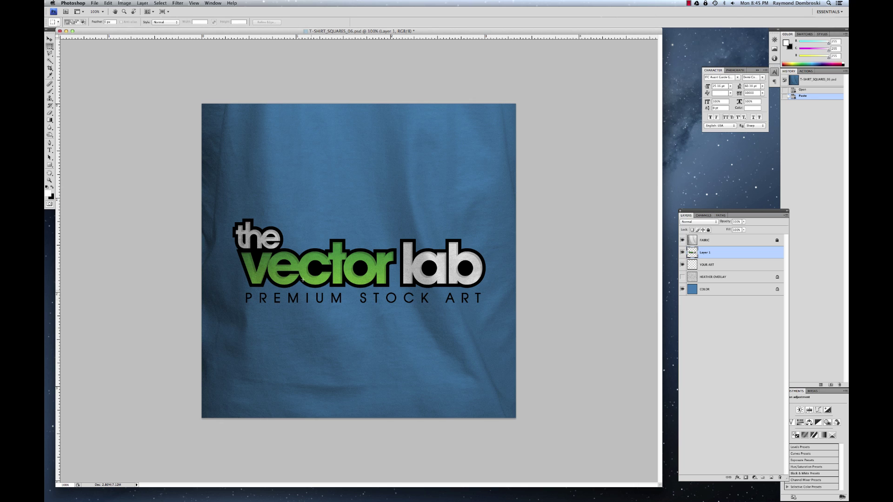
- Set Layer 1's opacity to 88%
left_click(743, 222)
left_click_drag(741, 230, 741, 230)
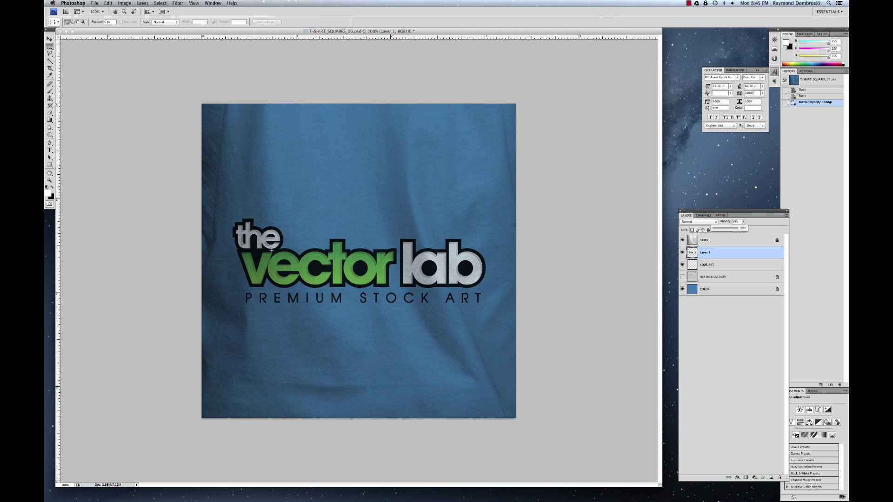
- Hide Layer 1 and the COLOR layer and select the whole canvas
left_click(682, 253)
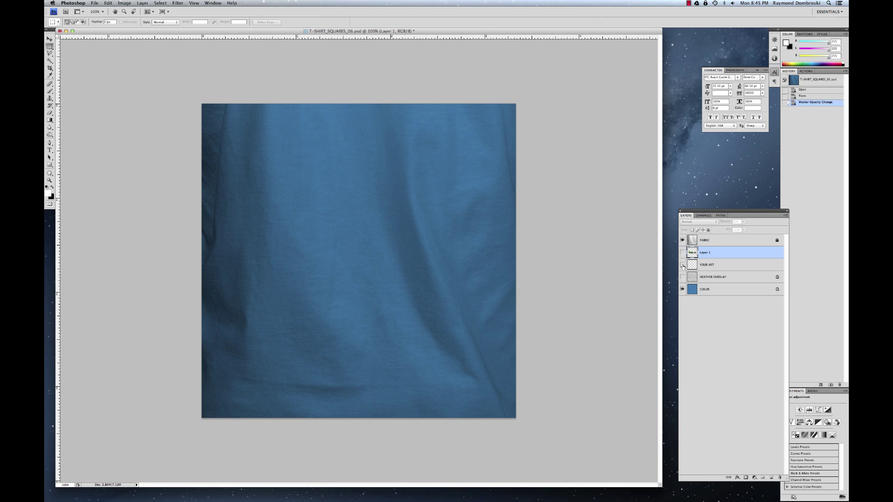
left_click(682, 289)
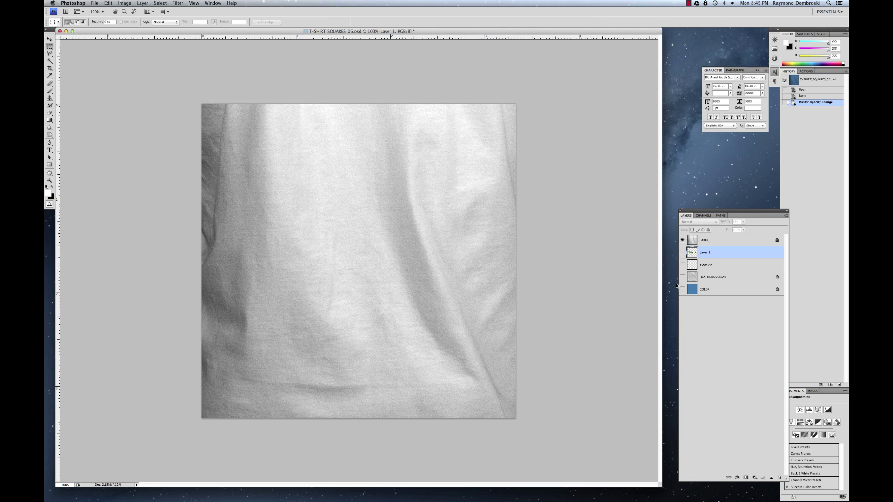
key("super+a")
key("super+n")
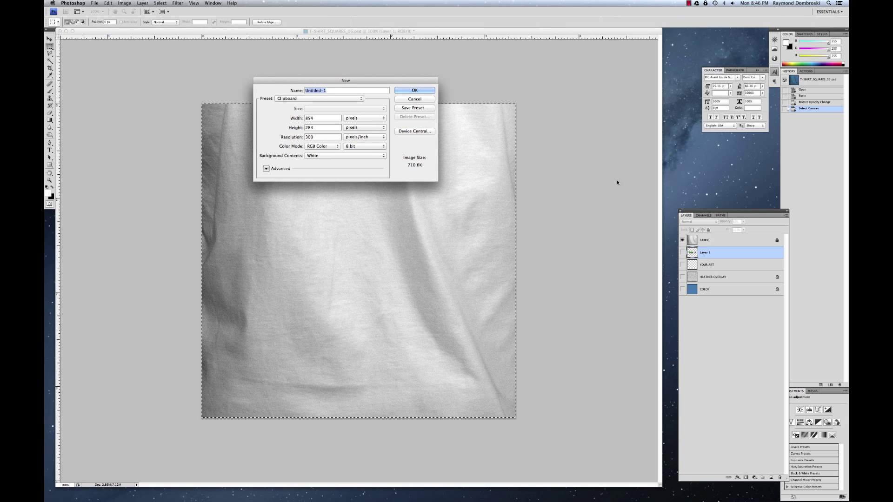
left_click(411, 99)
- Paste the FABRIC layer into a new clipboard-sized Untitled-1 document
left_click(724, 241)
key("super+n")
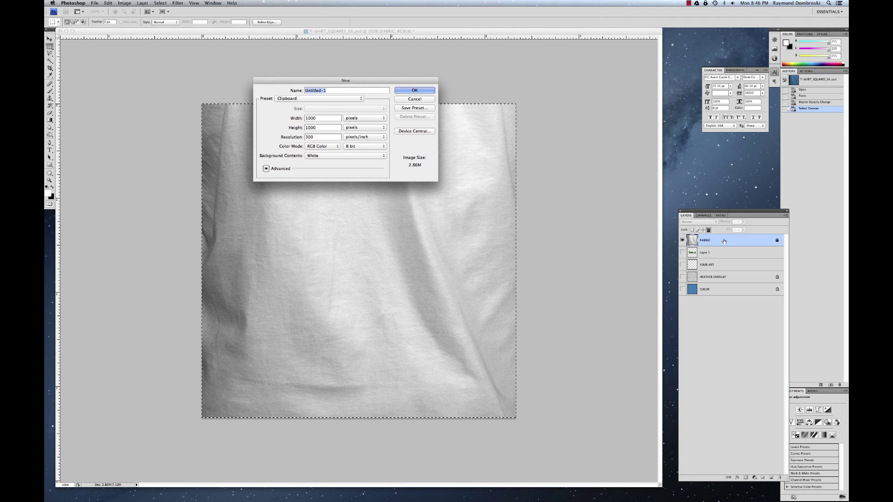
left_click(414, 91)
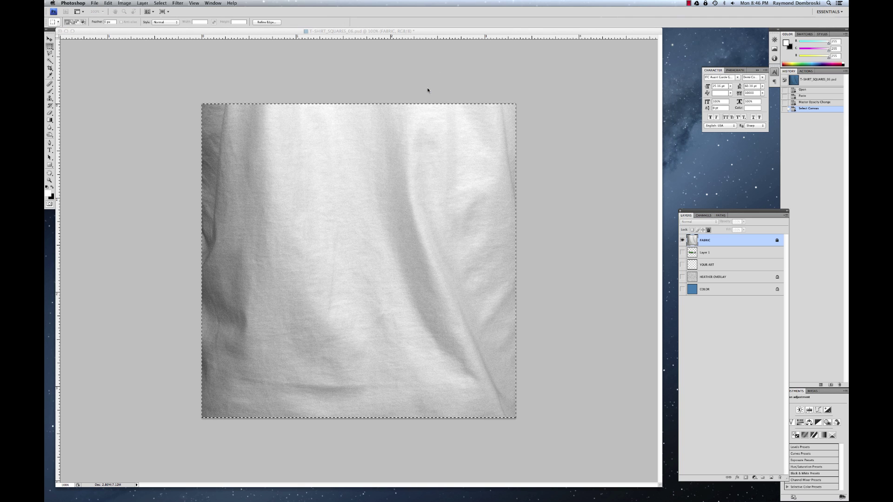
key("super+v")
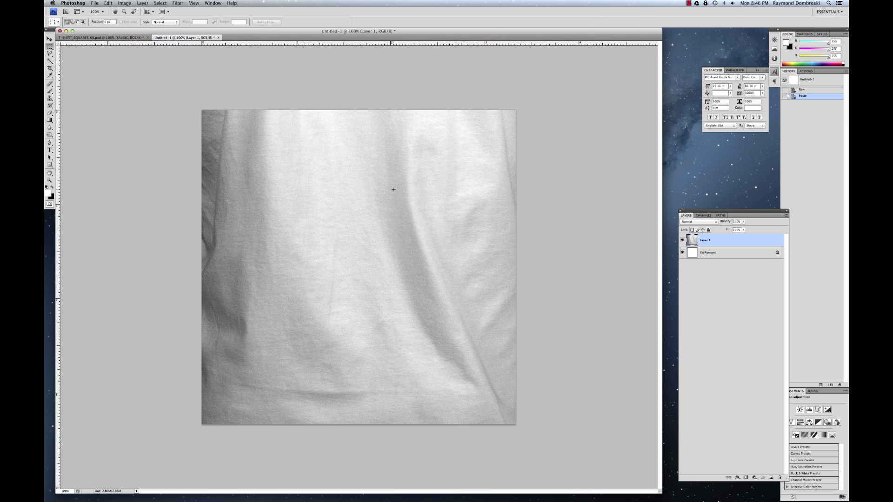
- Apply the basic Blur filter to the fabric copy
left_click(177, 3)
mouse_move(227, 58)
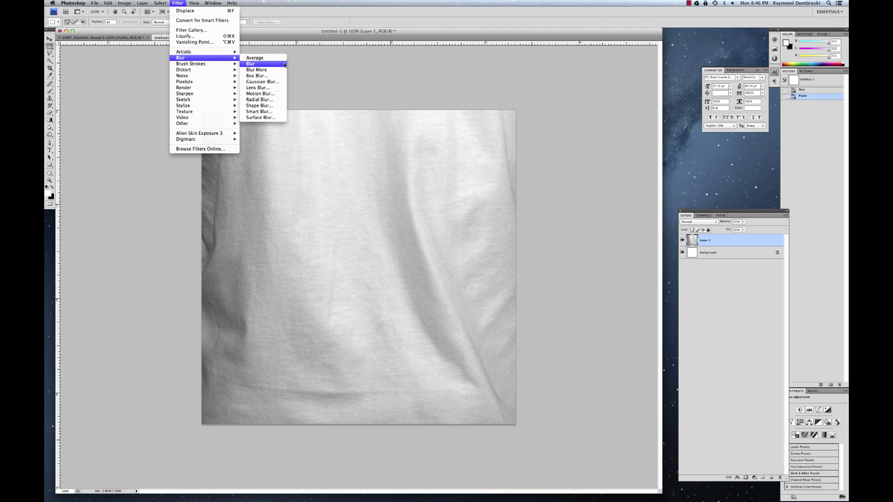
left_click(262, 64)
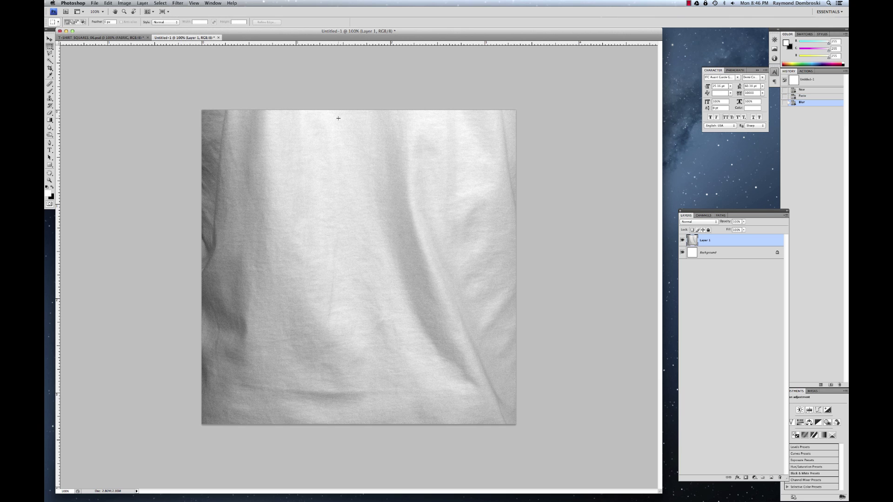
- Apply a Gaussian Blur with a 10-pixel radius to the fabric
left_click(179, 2)
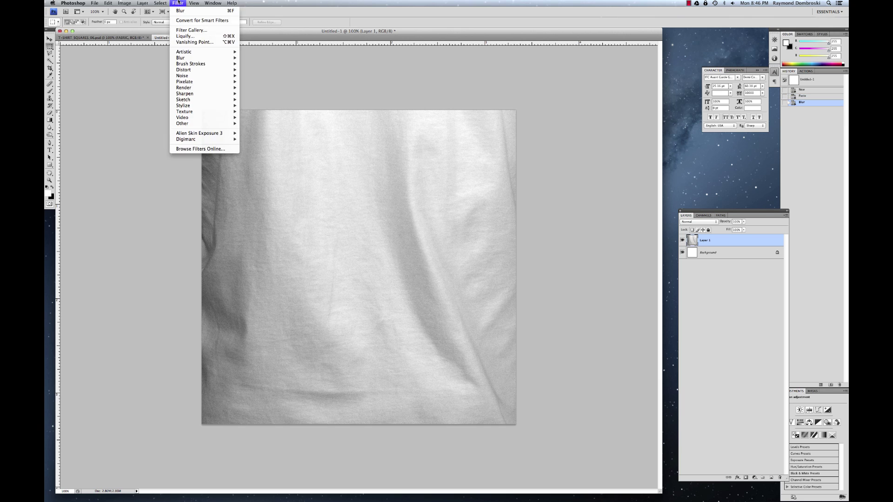
mouse_move(195, 57)
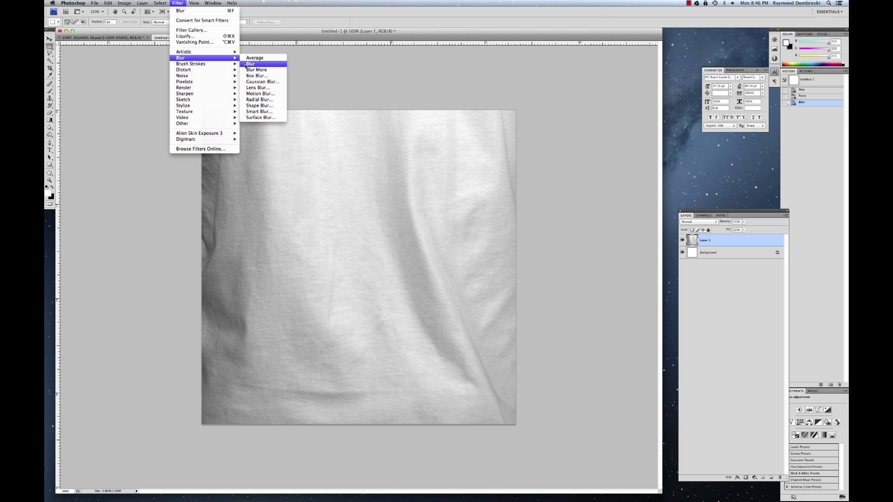
left_click(257, 81)
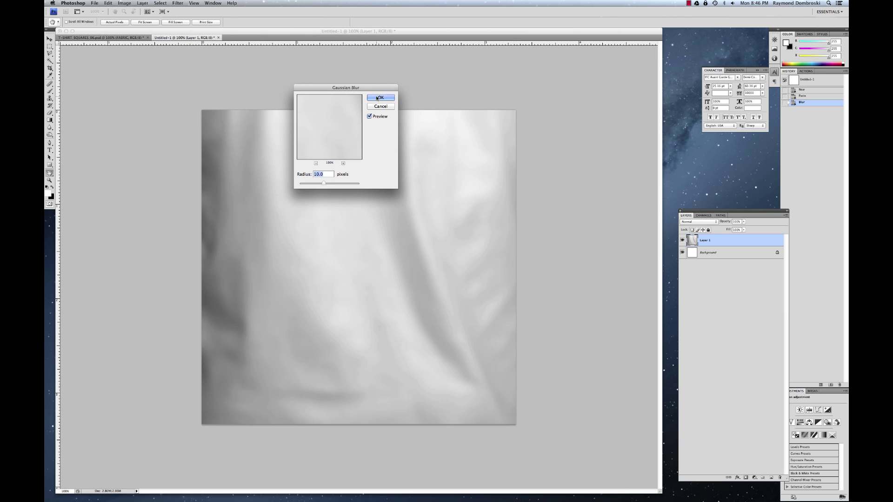
left_click(377, 99)
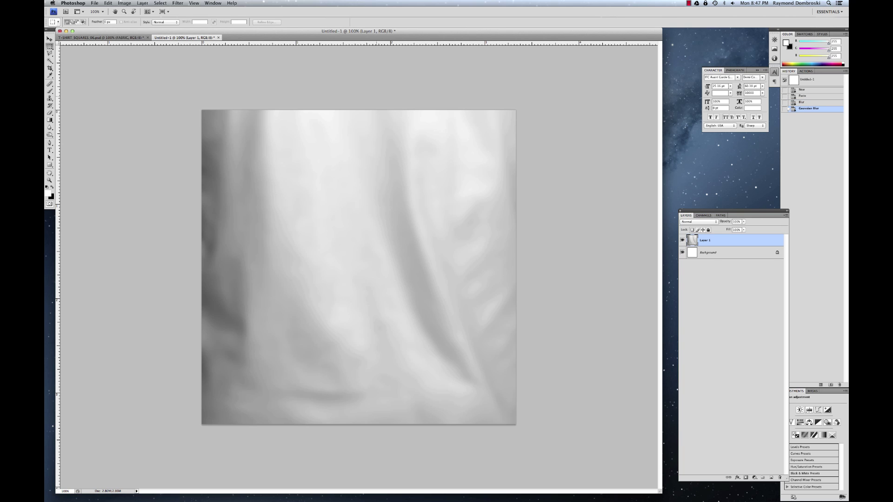
- Save the blurred fabric as Displacement.psd, then return to T-SHIRT_SQUARES_06
key("super+s")
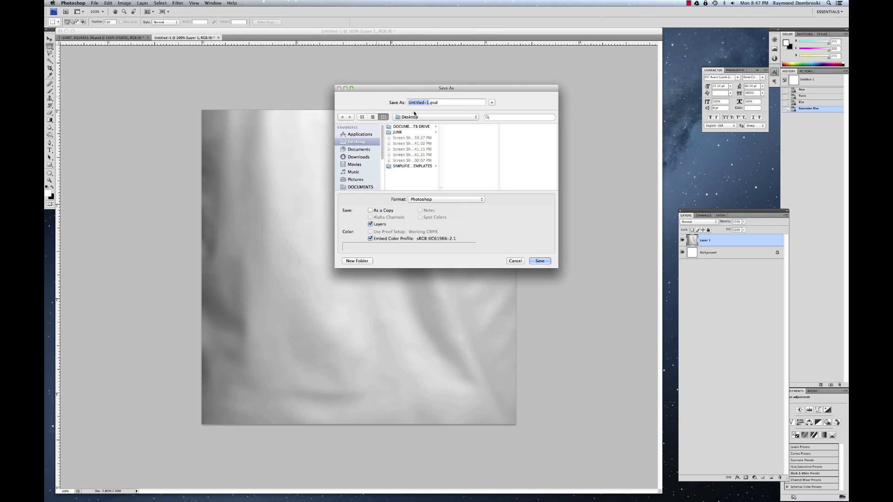
type("Displacement")
left_click(538, 262)
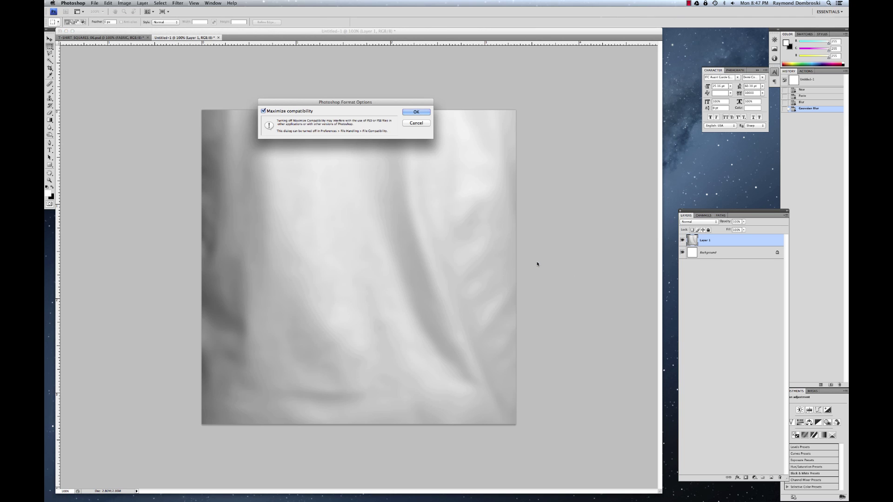
left_click(416, 112)
left_click(120, 38)
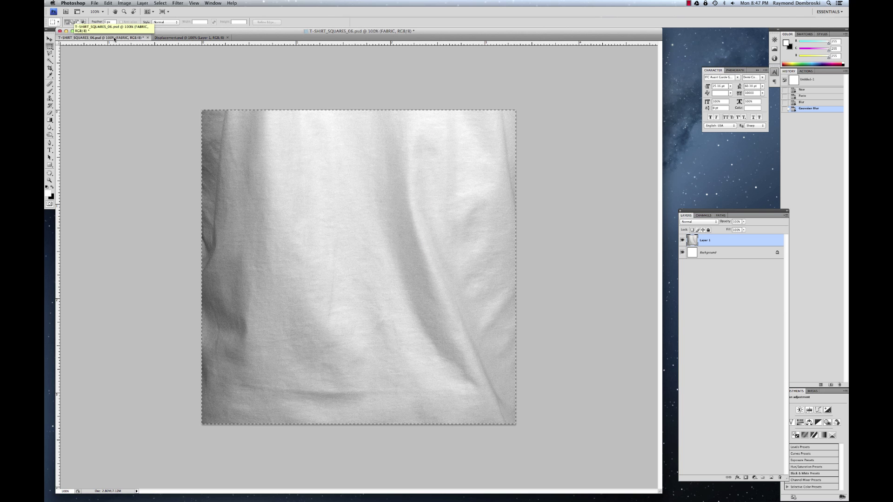
- Select the whole canvas, show Layer 1 and COLOR, and make Layer 1 active
key("ctrl+a")
left_click(682, 252)
left_click(682, 290)
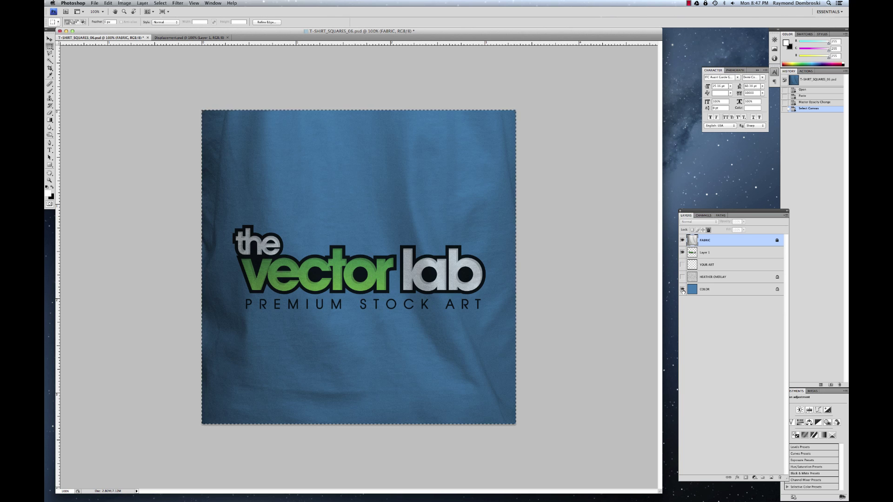
left_click(707, 253)
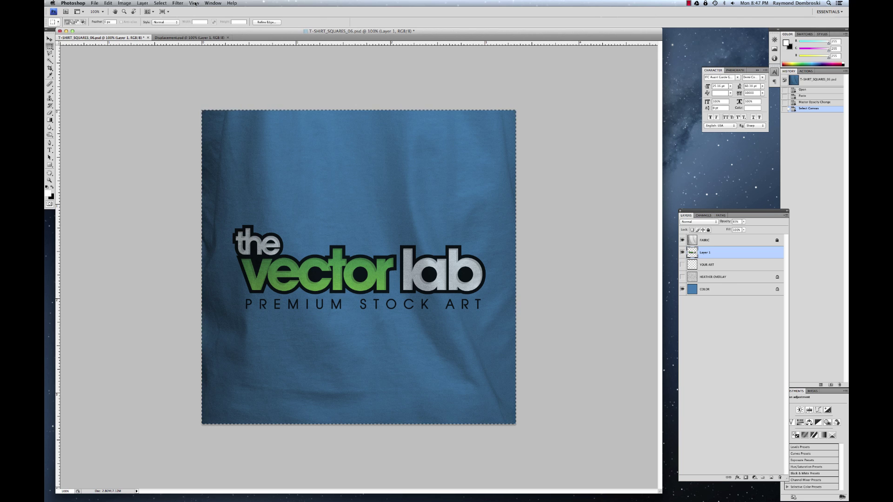
- Open the Displace filter for the logo layer, set to scale 10 with Stretch To Fit
left_click(178, 3)
mouse_move(186, 70)
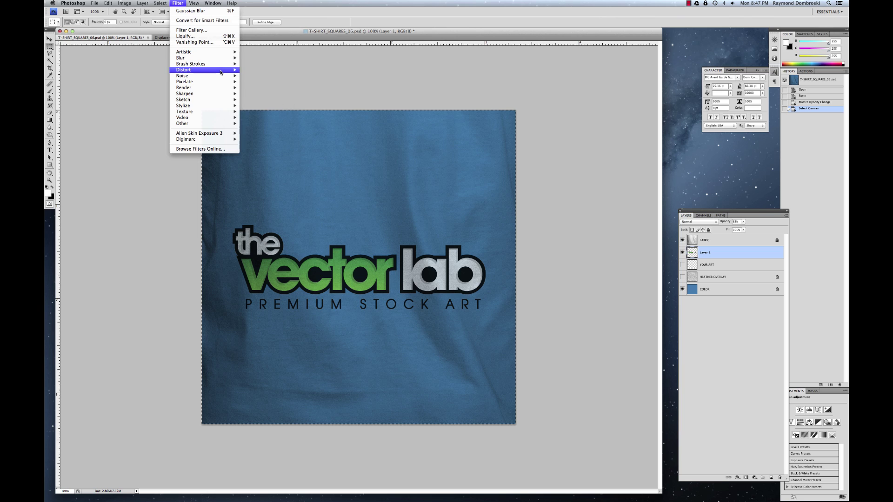
left_click(250, 76)
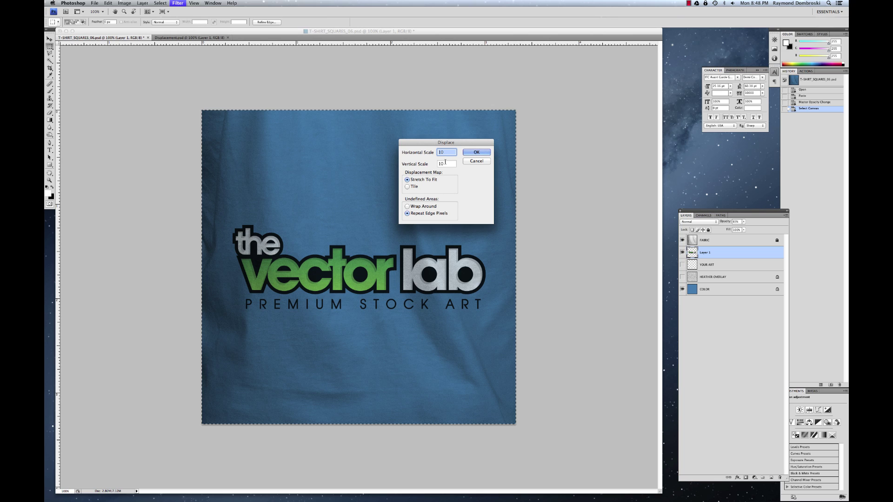
- Warp the Vector Lab logo at scale 10 using Displacement.psd as the map
left_click(476, 154)
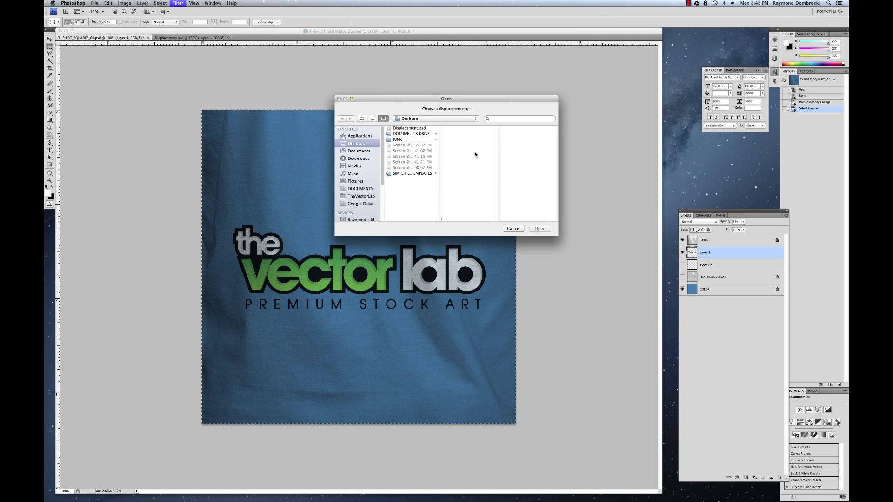
left_click(407, 129)
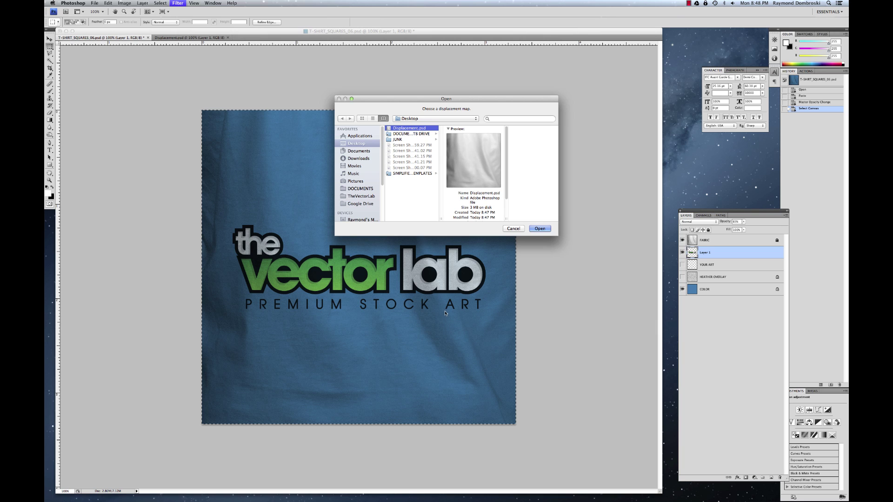
left_click(539, 229)
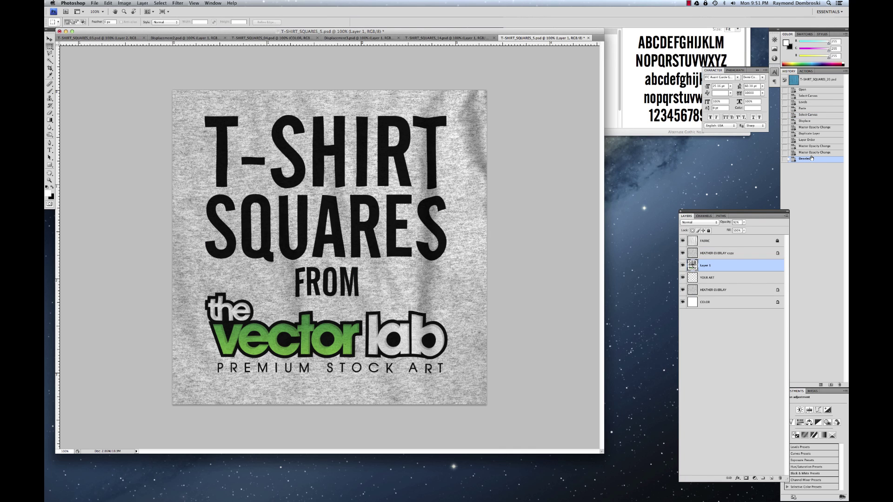
- Revert to the Select Canvas history state and open the Displace filter
left_click(815, 116)
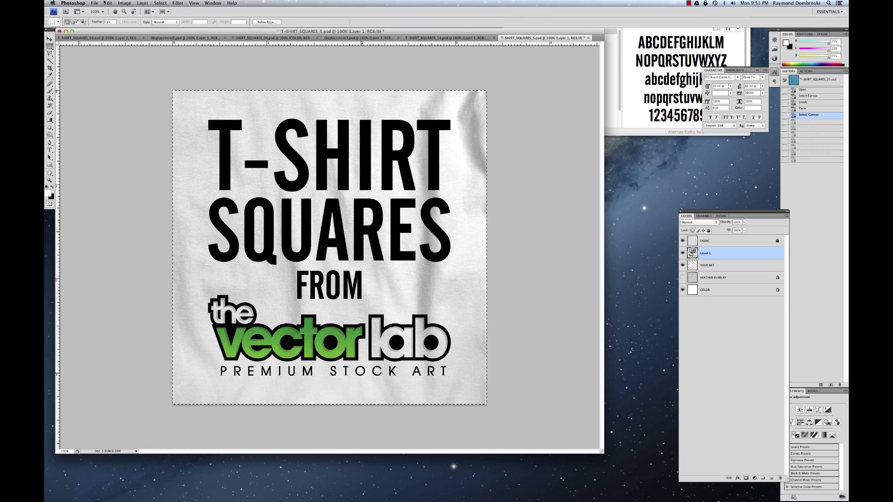
left_click(106, 3)
mouse_move(174, 3)
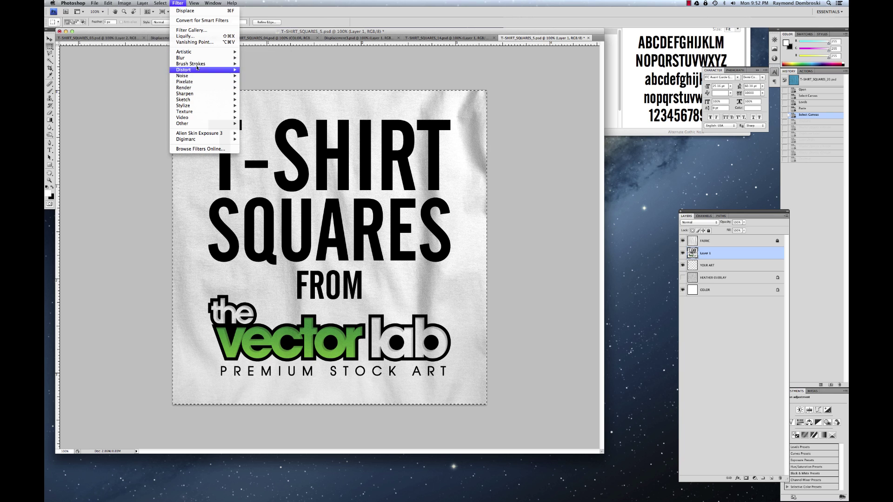
mouse_move(197, 60)
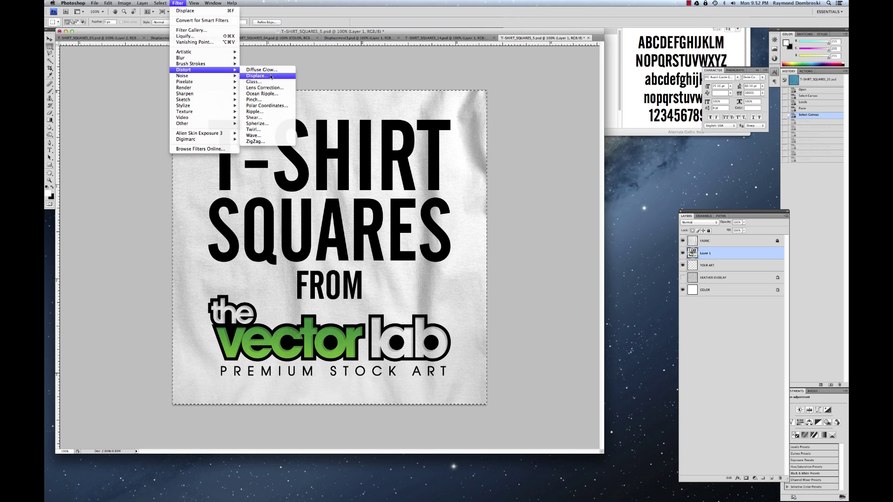
left_click(271, 76)
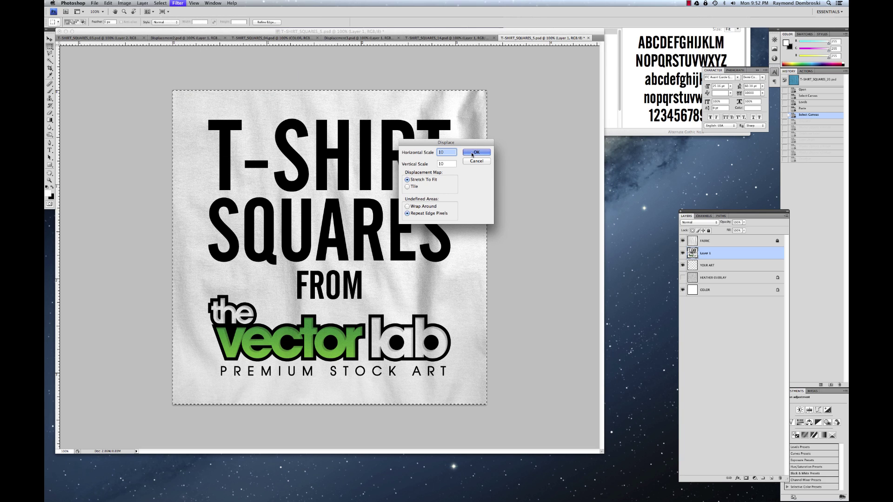
- Displace the T-SHIRT SQUARES artwork with Displacement4.psd and show the HEATHER OVERLAY layer
left_click(475, 151)
double_click(419, 146)
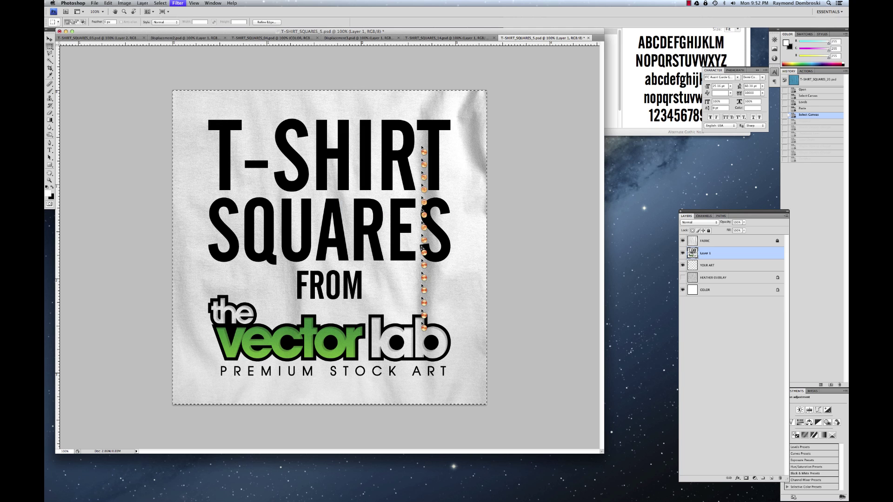
left_click(683, 278)
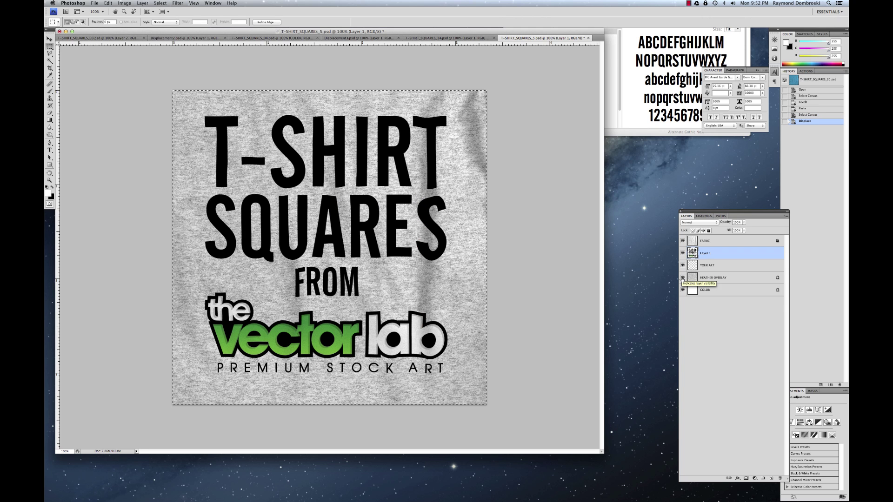